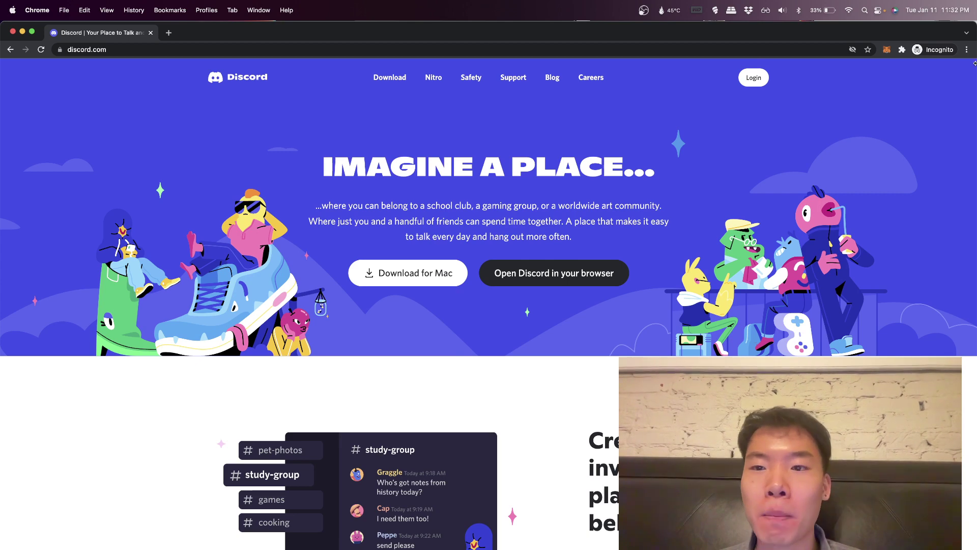
Go from the discord.com homepage to the Discord login page
left_click(754, 79)
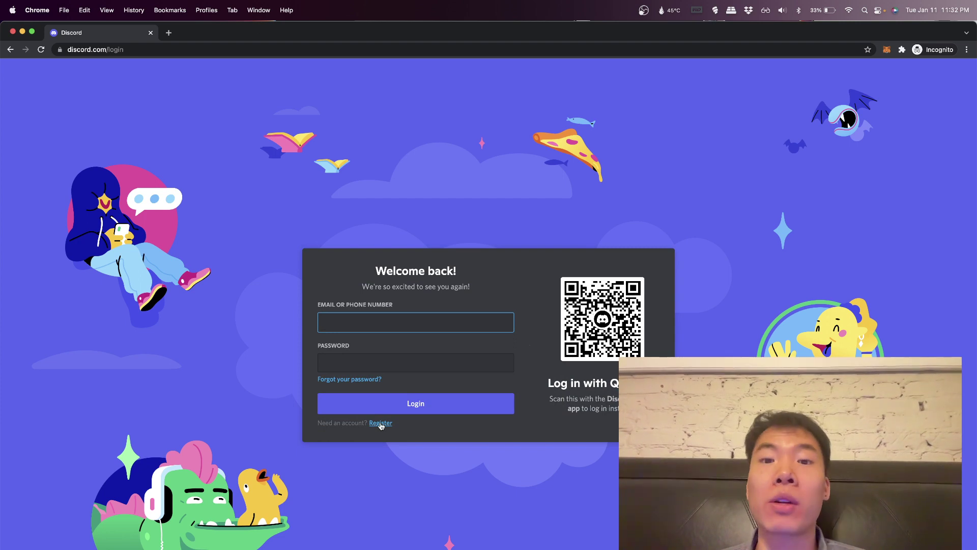
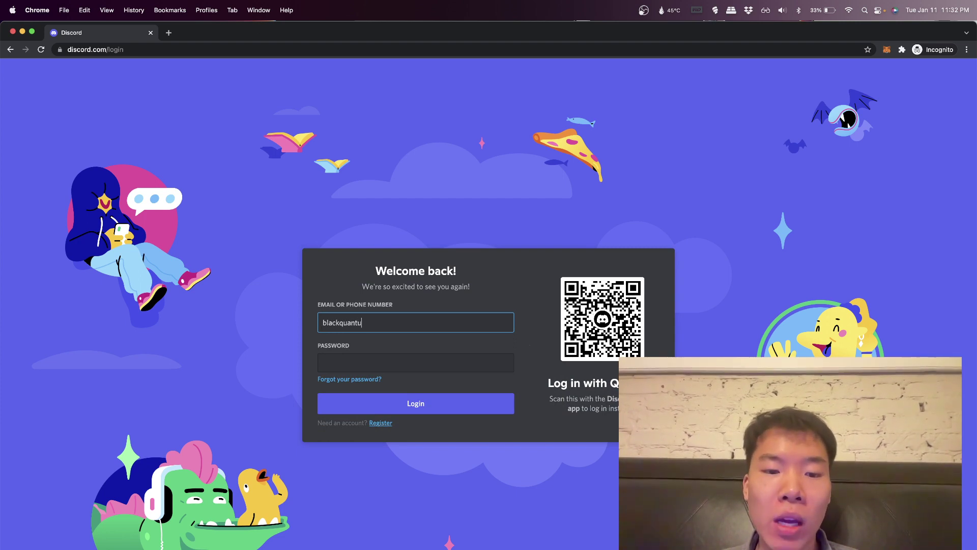
Log in with email and password, then open the discord.gg/catc invite in a new tab
key("Tab")
type("****")
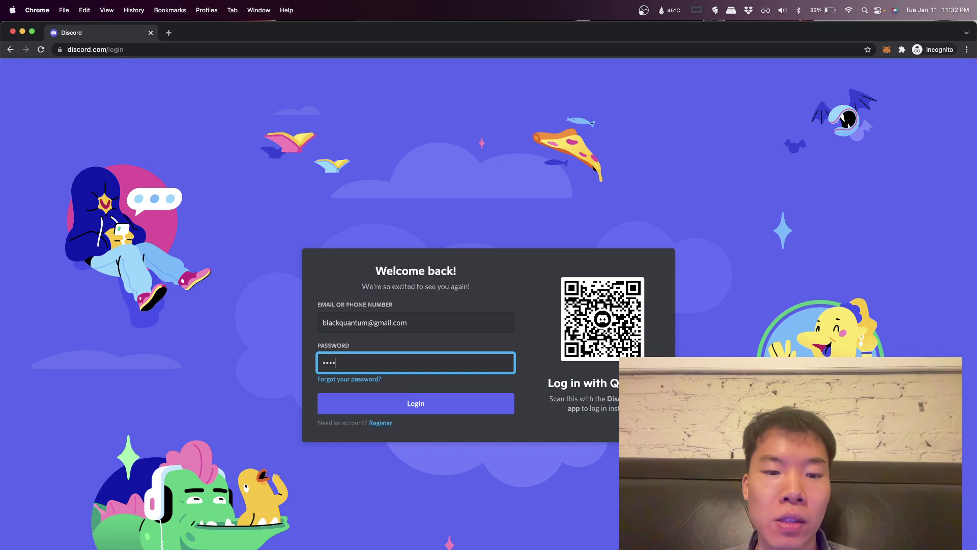
type("**")
key("Return")
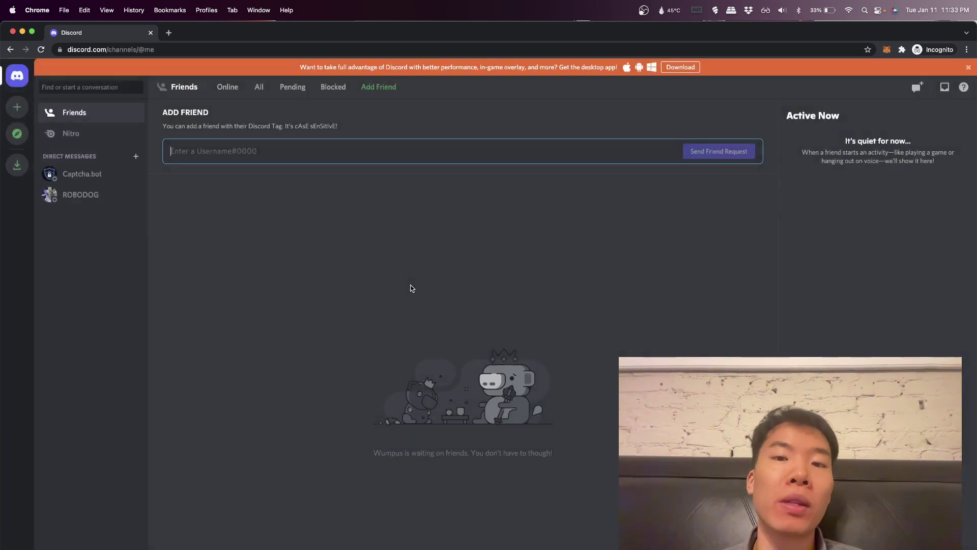
type("t")
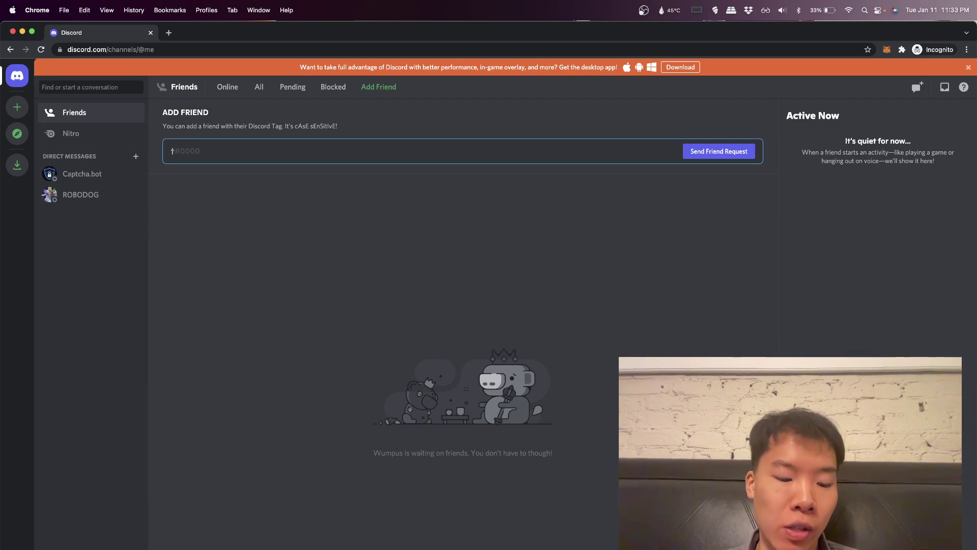
key("super+t")
type("discord")
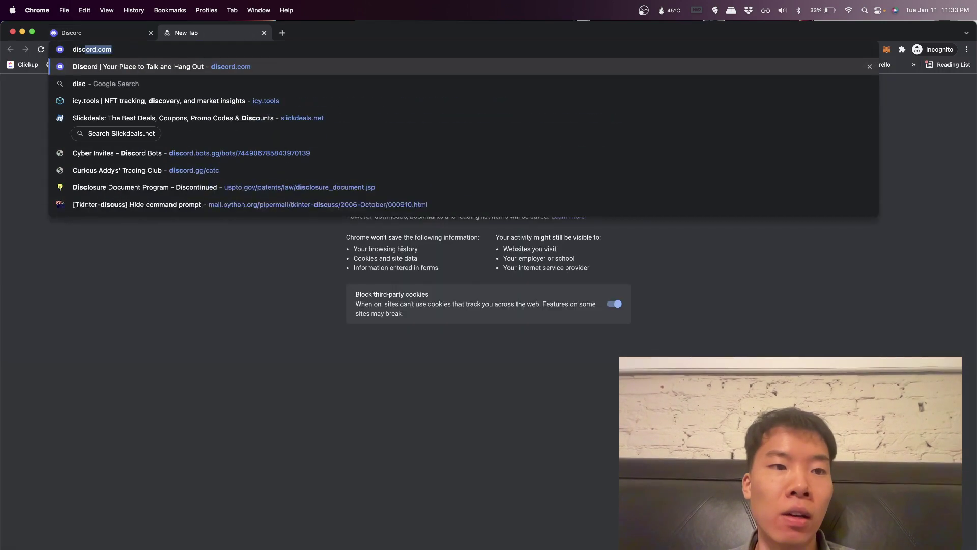
type(".gg")
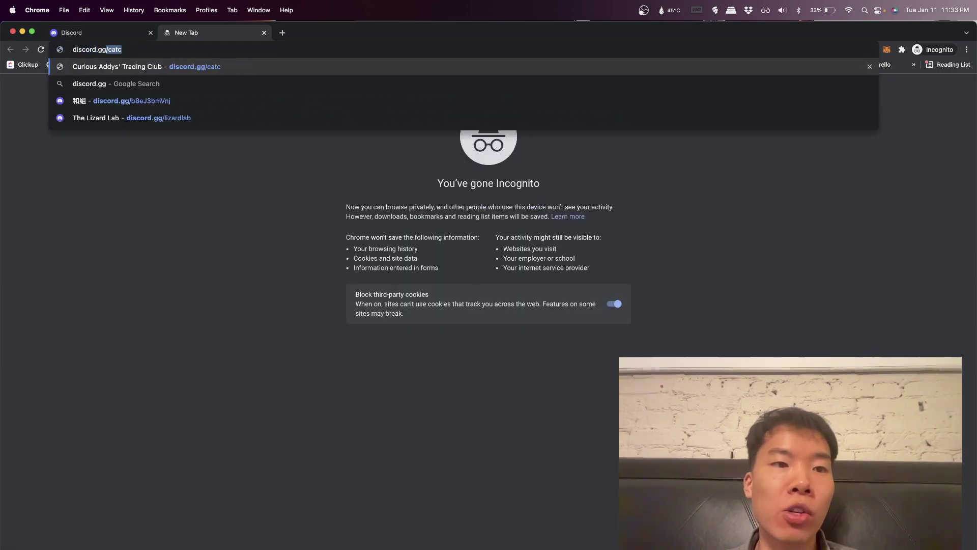
type("/catc")
key("Return")
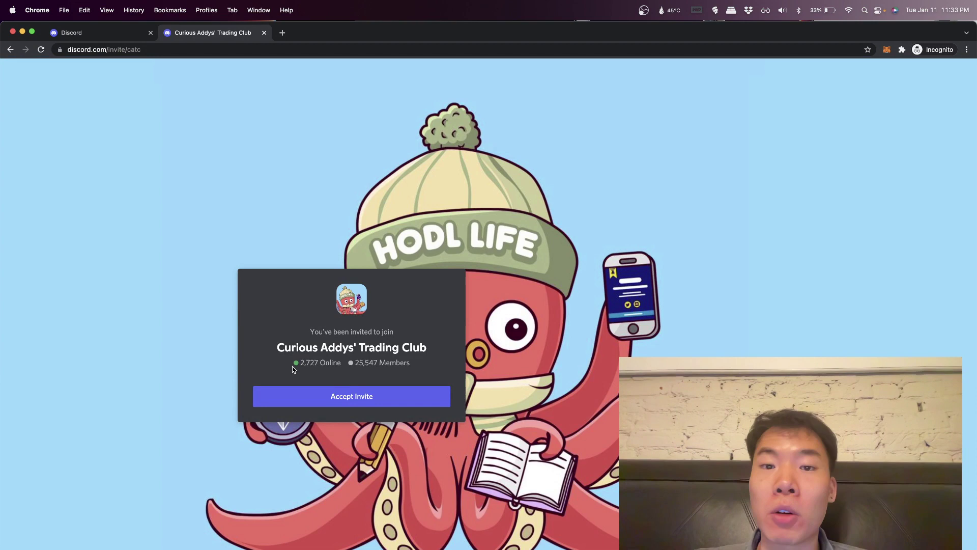
Accept the Curious Addys' Trading Club invite in the browser and agree to its rules
left_click(307, 396)
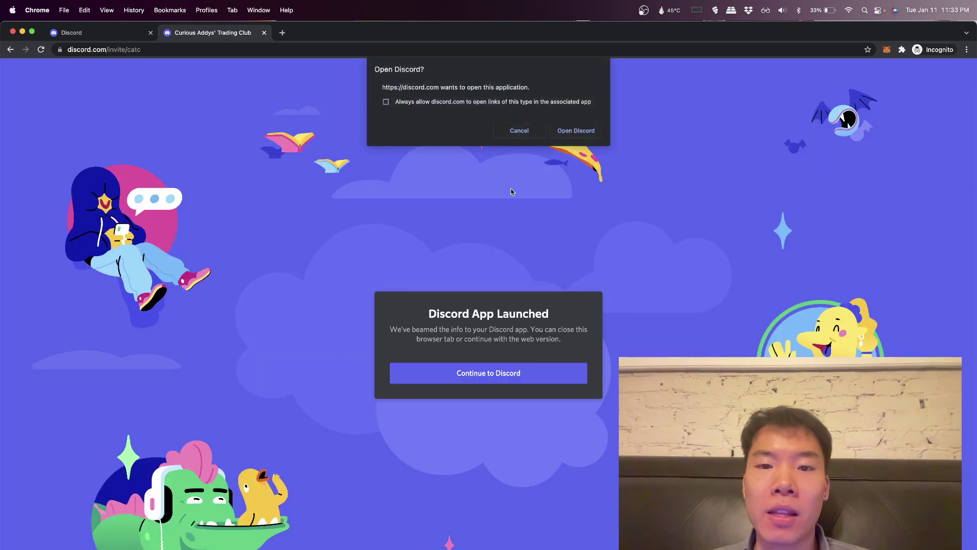
left_click(519, 131)
left_click(488, 374)
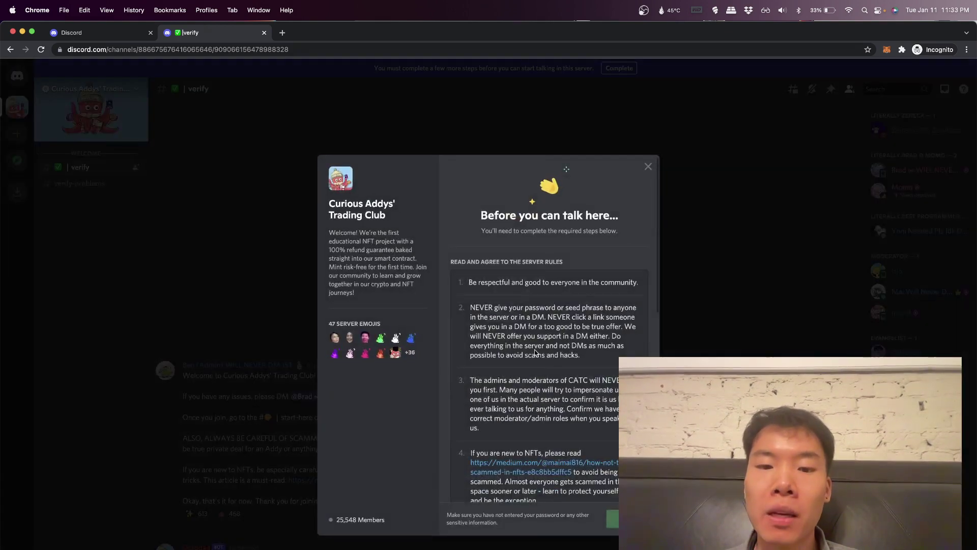
scroll(534, 349, "down", 5)
scroll(535, 349, "down", 3)
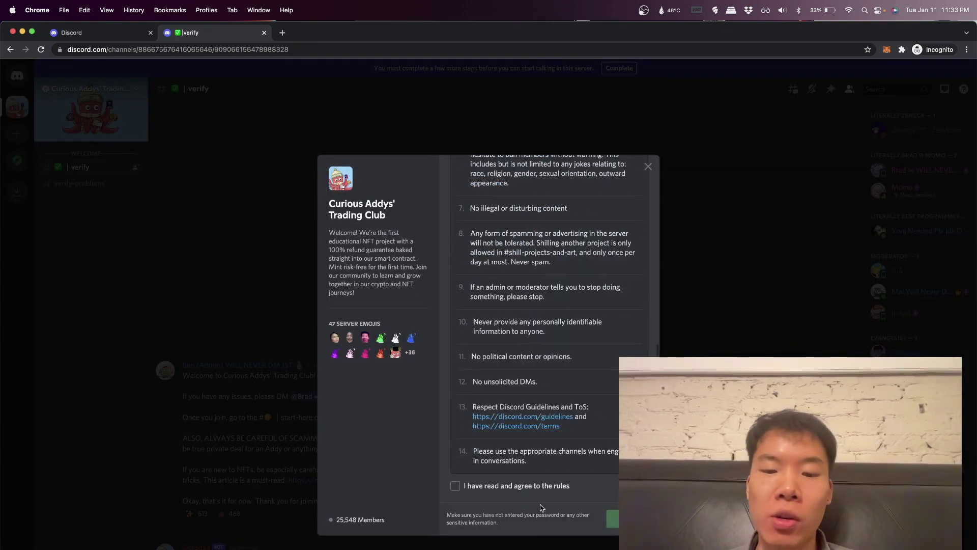
left_click(542, 486)
left_click(615, 519)
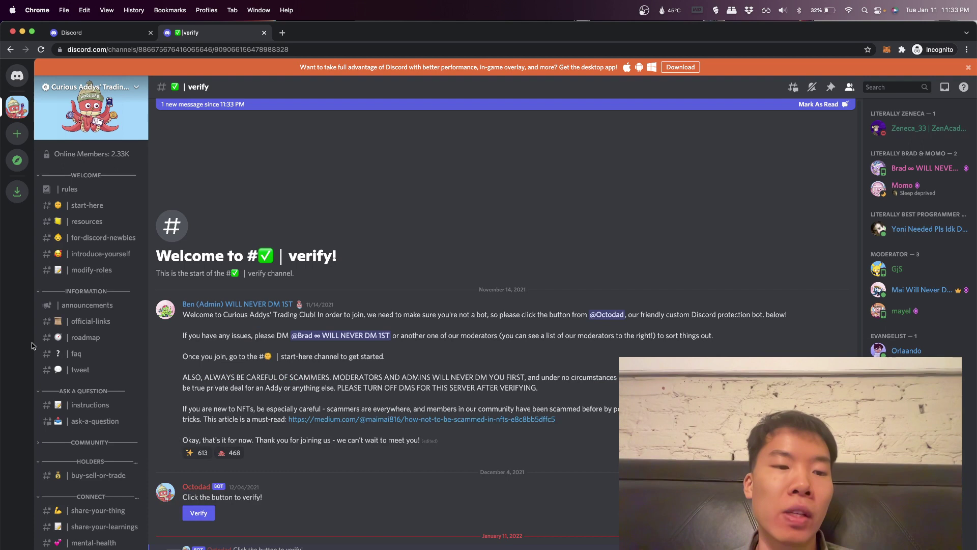
scroll(92, 441, "down", 5)
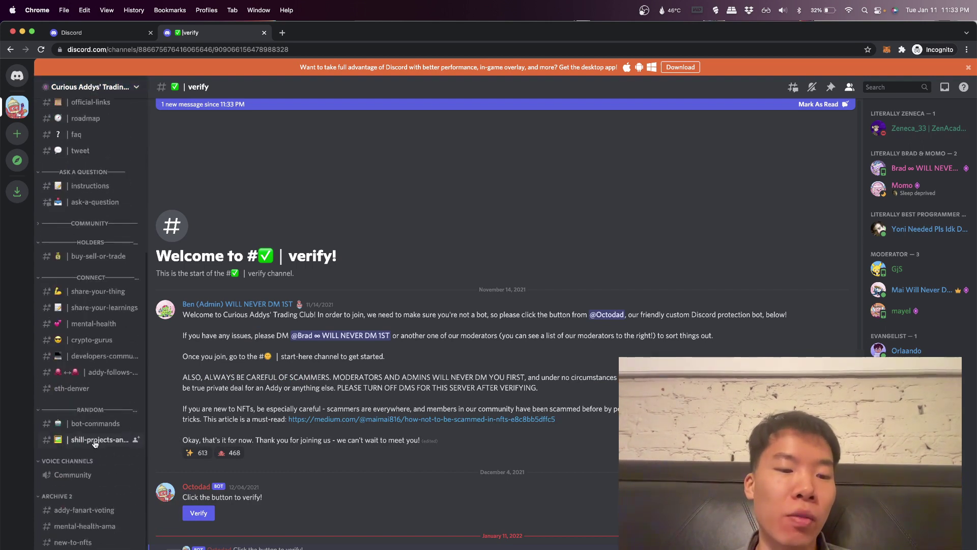
scroll(93, 435, "up", 2)
scroll(92, 420, "up", 3)
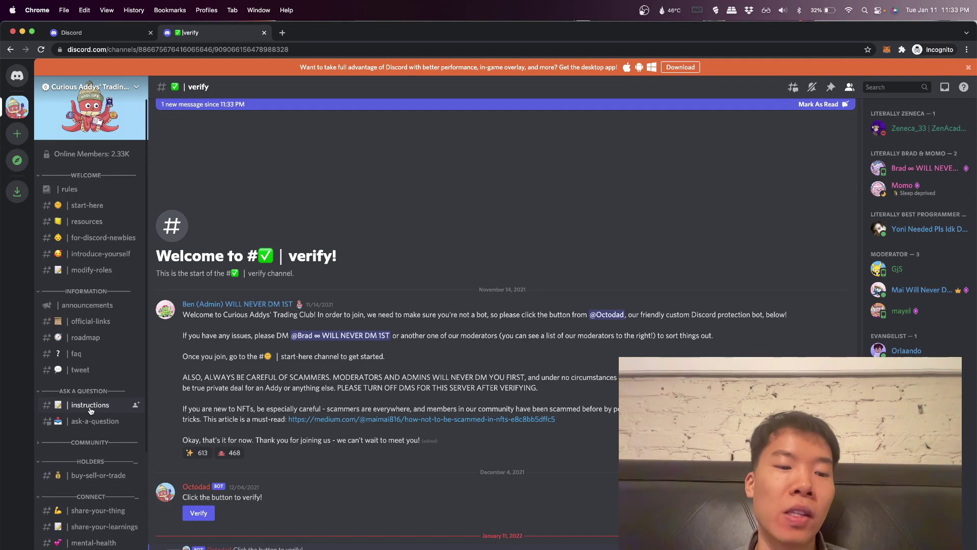
Open #instructions and read the Q&A points guide, highlighting the /question command
left_click(93, 420)
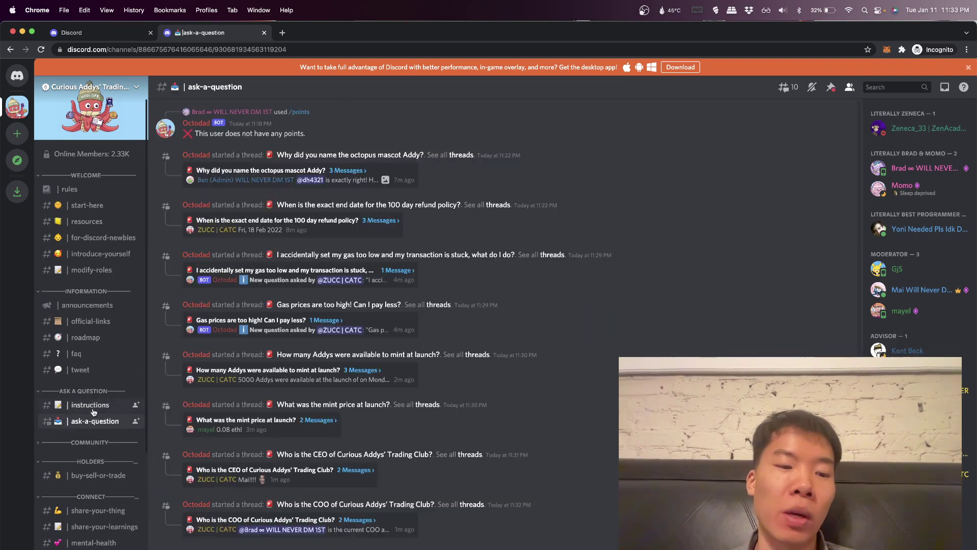
left_click(90, 405)
scroll(485, 247, "up", 5)
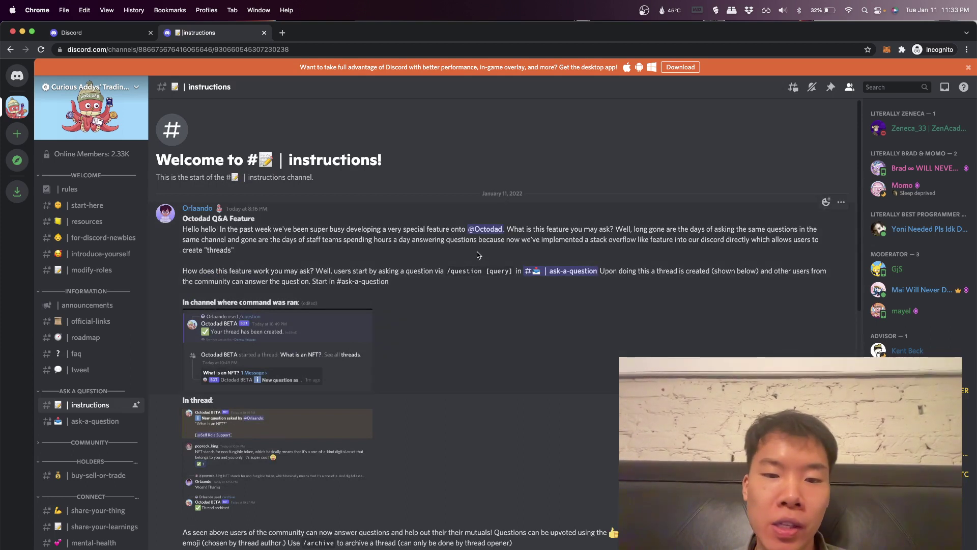
left_click_drag(445, 271, 477, 272)
left_click(486, 274)
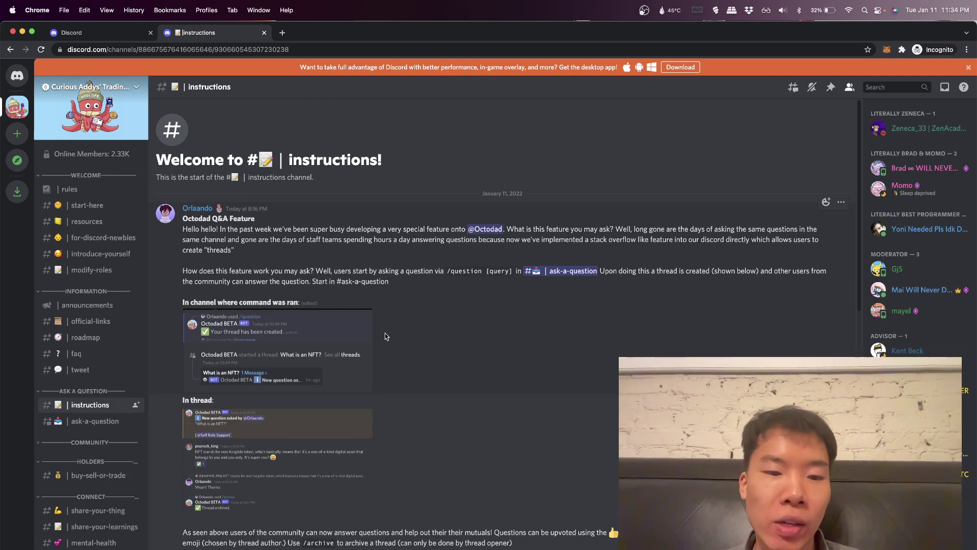
scroll(275, 462, "down", 5)
scroll(274, 462, "down", 5)
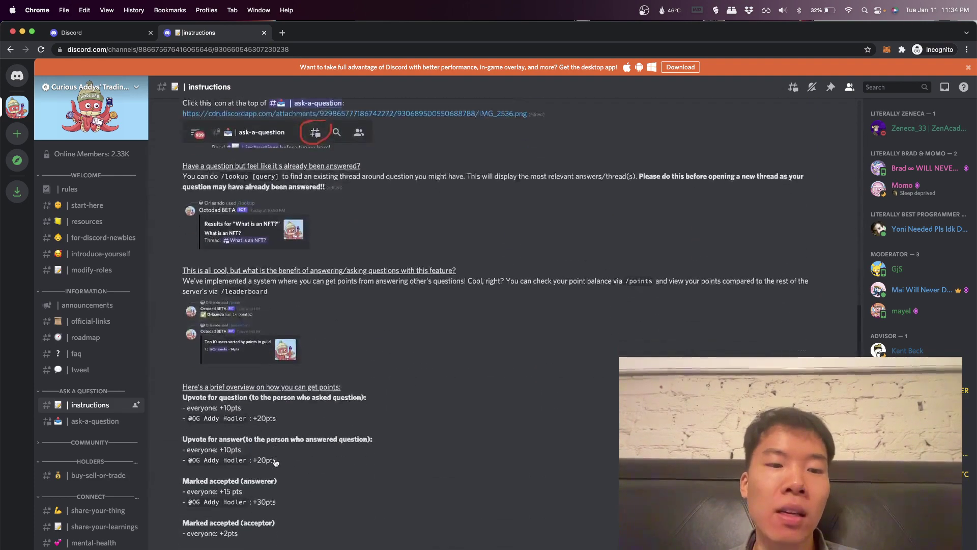
scroll(275, 462, "down", 5)
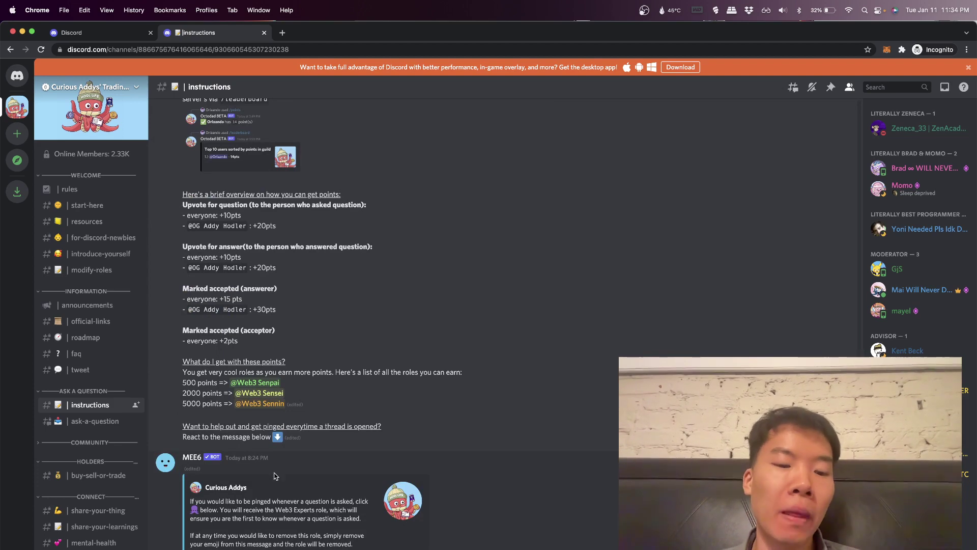
Post the Nas Academy course-start question, open its thread, and launch the desktop app
left_click(94, 421)
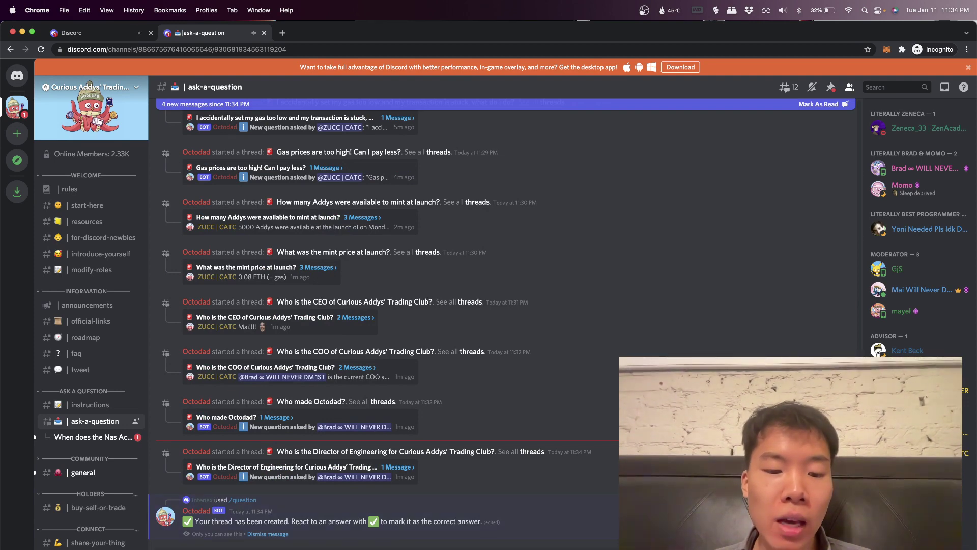
left_click(111, 442)
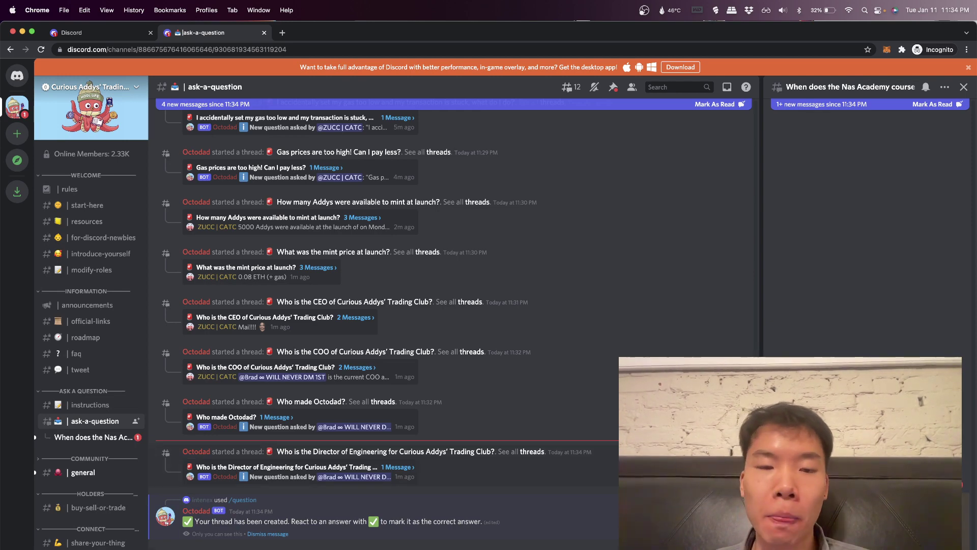
key("super+space")
type("discord")
key("Return")
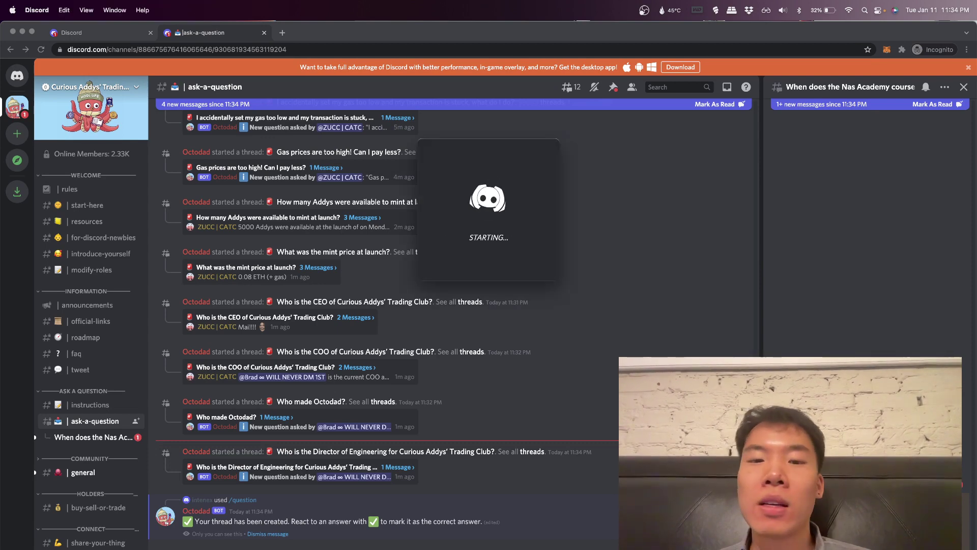
Back in #instructions, review the point values for question and answer upvotes
left_click(101, 406)
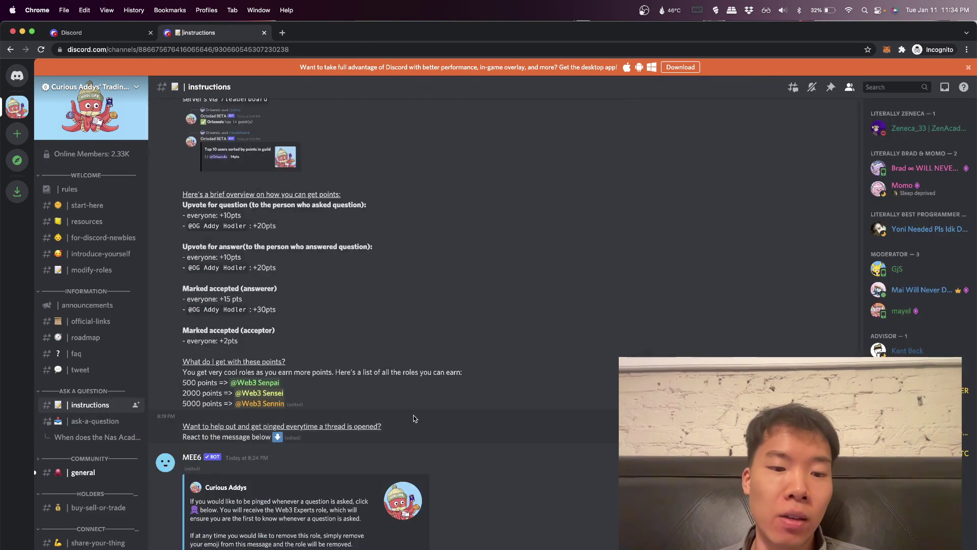
scroll(413, 414, "up", 5)
scroll(413, 415, "down", 5)
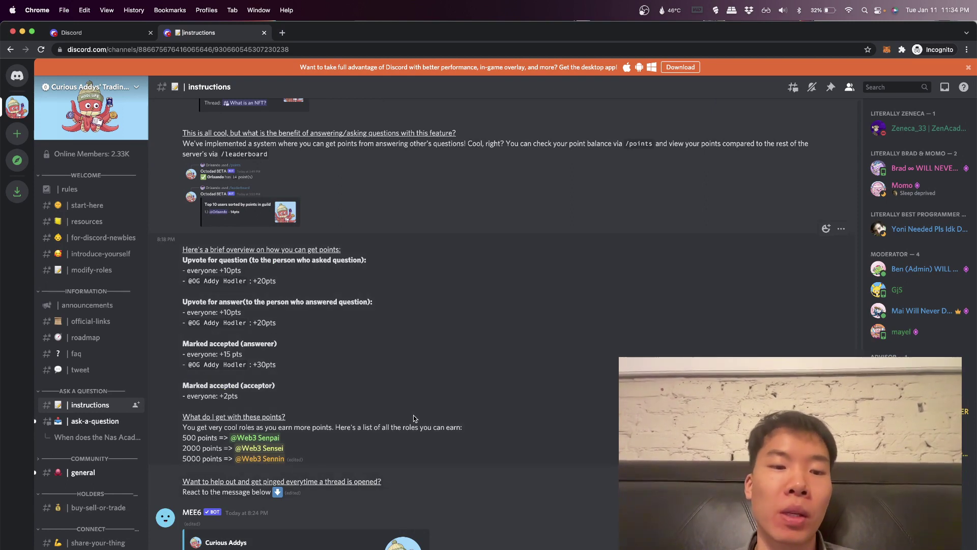
left_click_drag(349, 292, 383, 261)
left_click(387, 263)
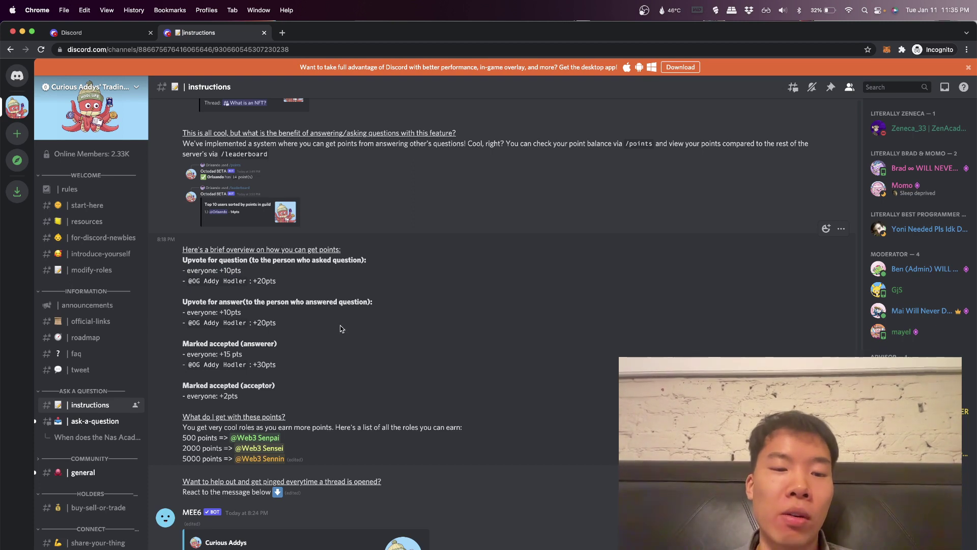
left_click_drag(341, 328, 350, 288)
left_click(351, 289)
left_click_drag(364, 332, 383, 294)
left_click(386, 292)
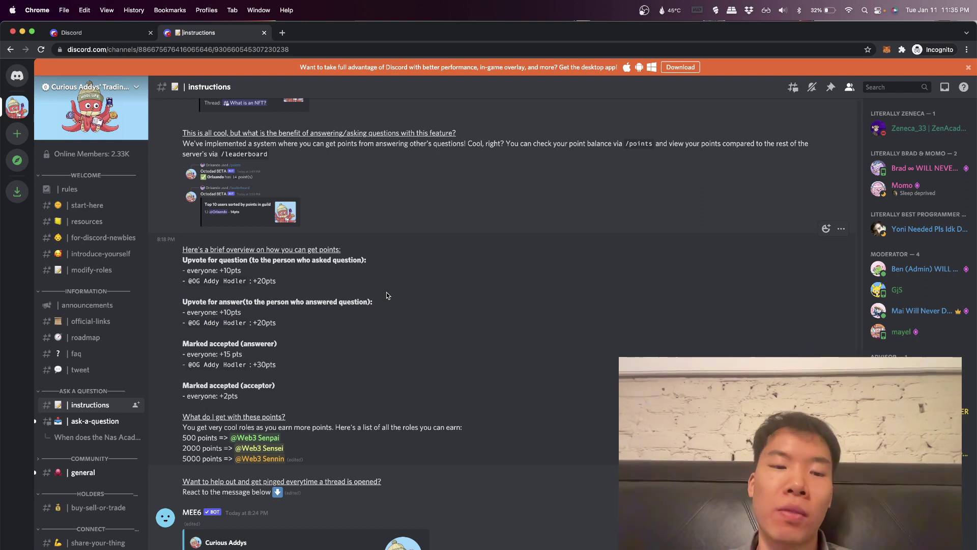
Review the accepted-answer points and point-earned roles, then switch to the Discord desktop app
mouse_move(357, 367)
left_mouse_down()
mouse_move(347, 336)
mouse_move(355, 339)
left_mouse_up()
left_click(348, 336)
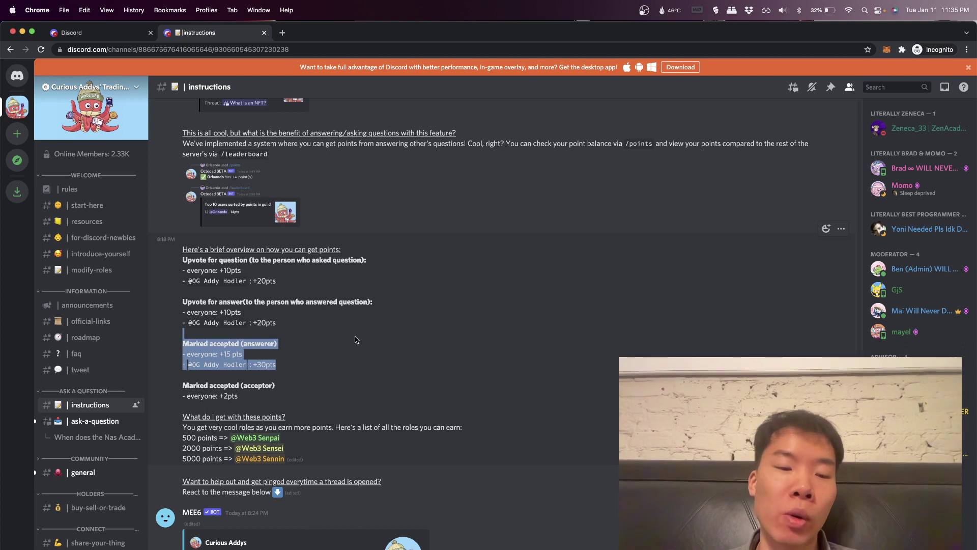
left_click(355, 337)
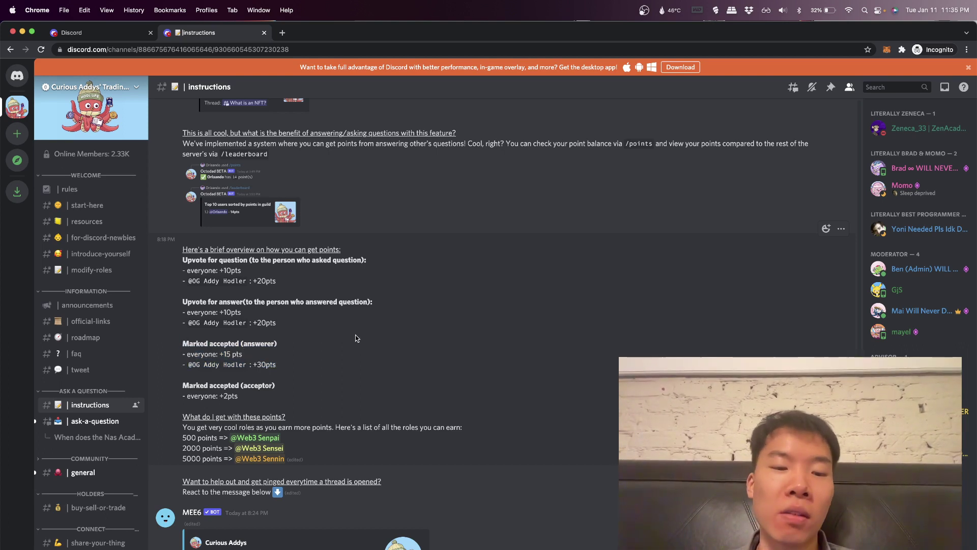
left_click_drag(322, 367, 325, 338)
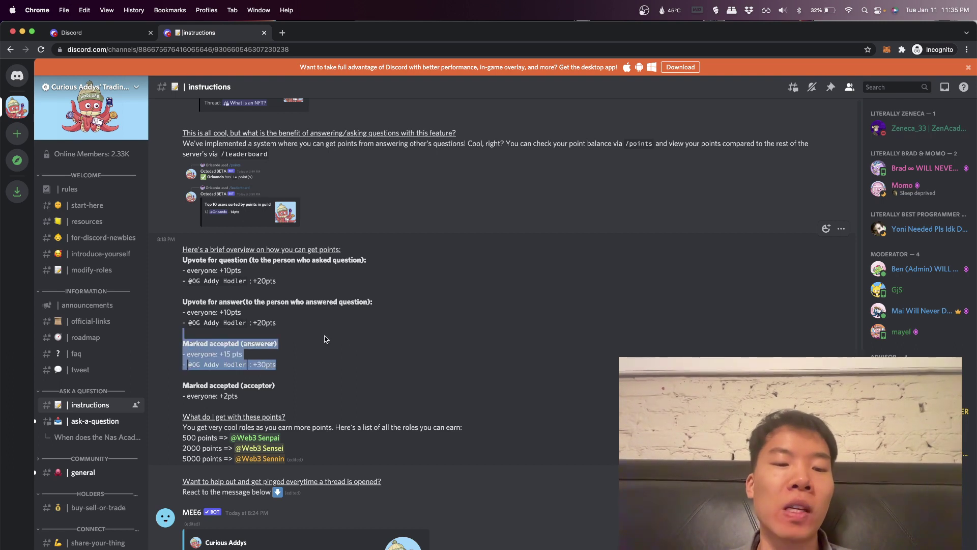
left_click(324, 339)
left_click_drag(336, 403, 335, 377)
left_click(334, 377)
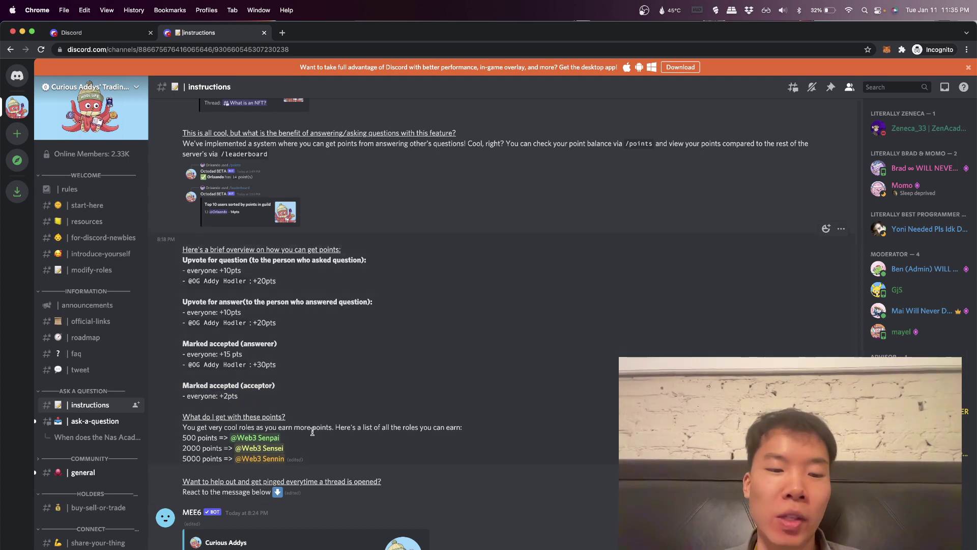
mouse_move(184, 416)
left_mouse_down()
mouse_move(229, 458)
mouse_move(311, 463)
left_mouse_up()
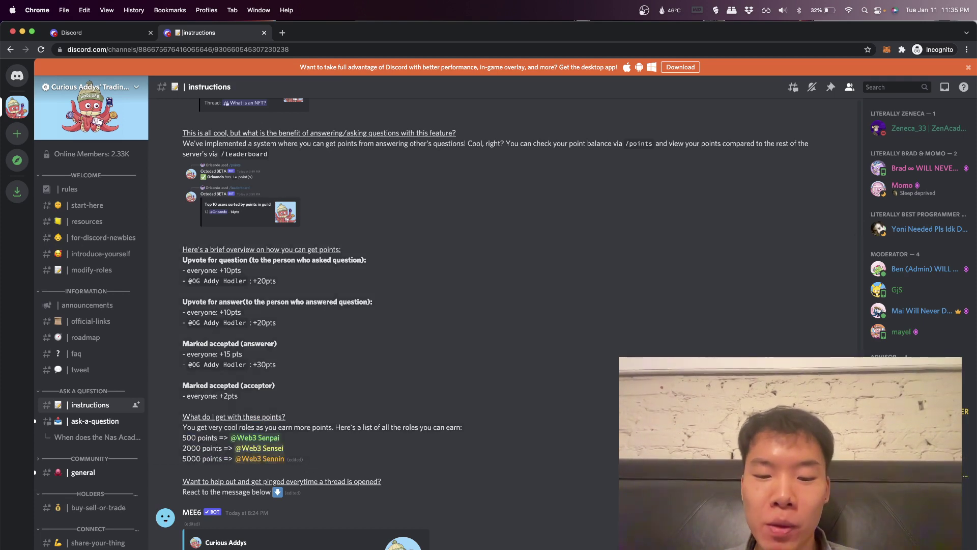
key("super+Tab")
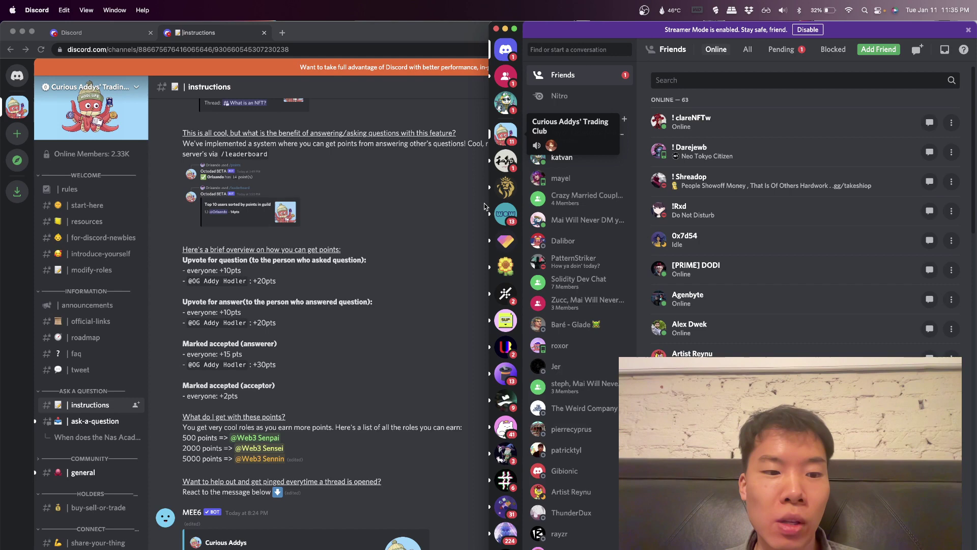
In the desktop app, open the Nas Academy thread in Curious Addys and maximize it
left_click(506, 133)
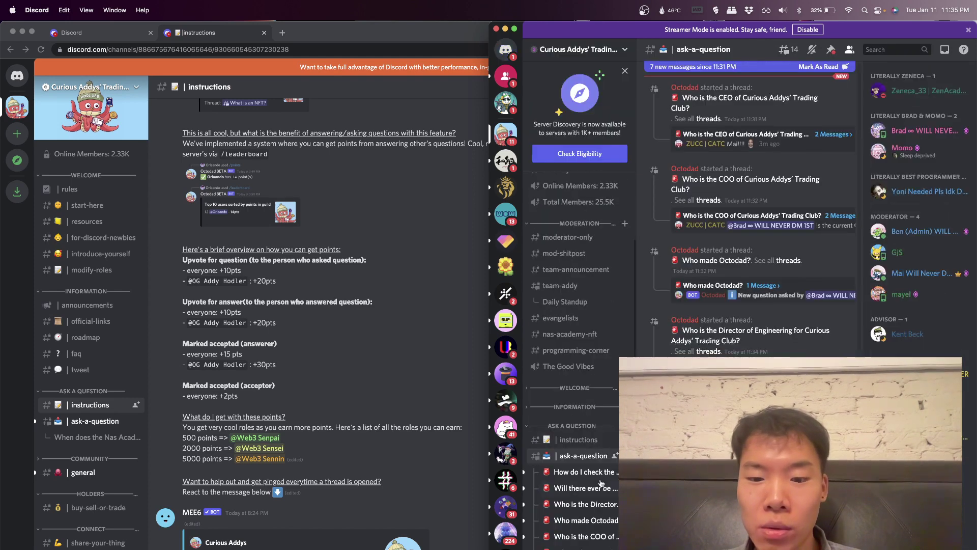
scroll(601, 484, "down", 4)
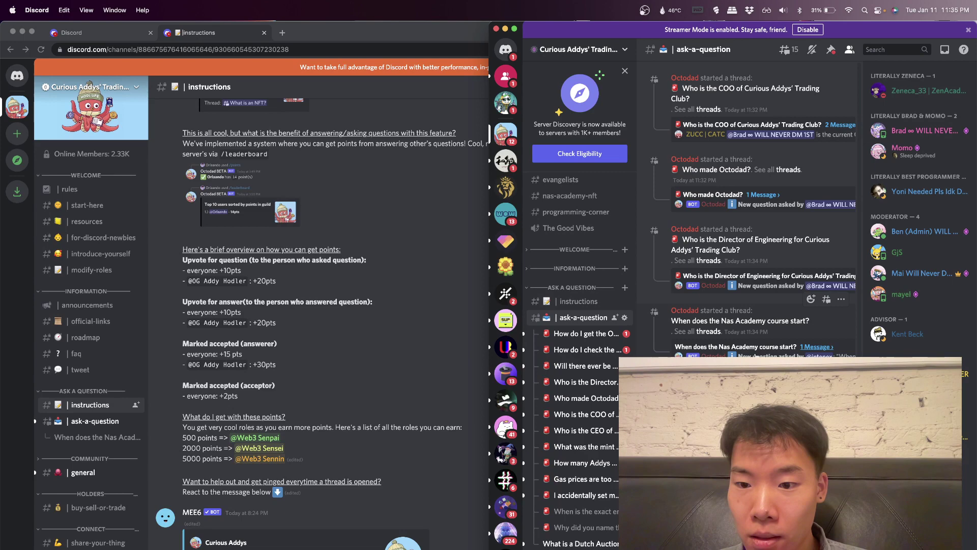
left_click(755, 355)
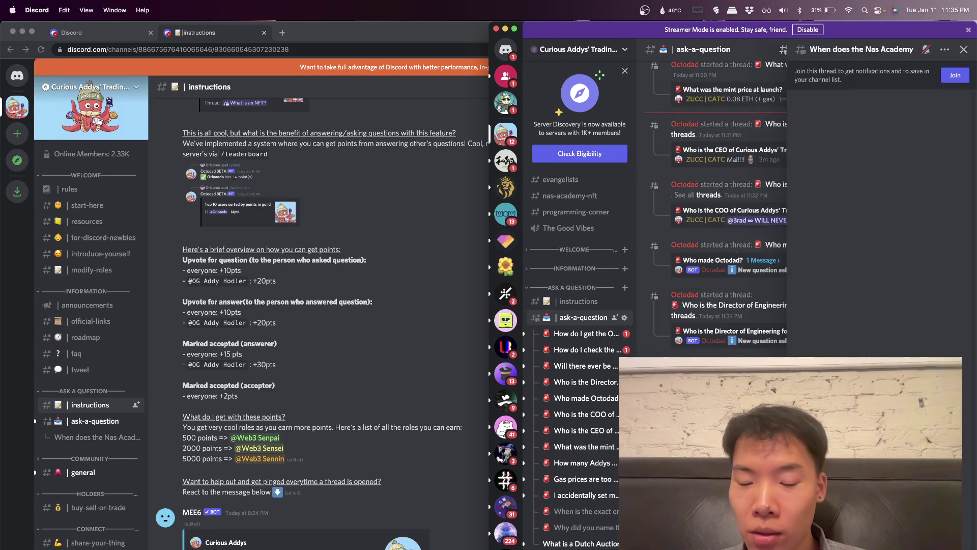
left_click(514, 29)
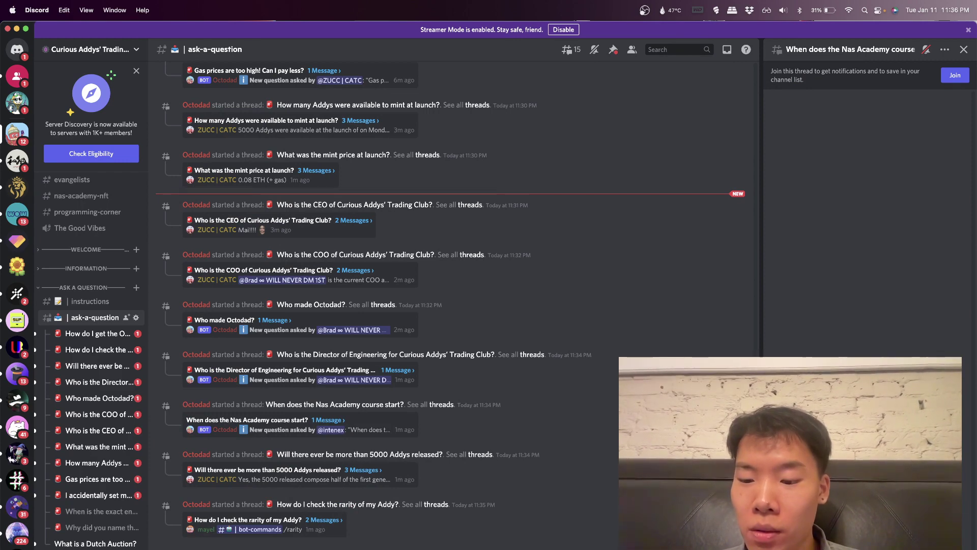
Join the thread, snap the app to half the screen, and return to the browser
left_click(955, 75)
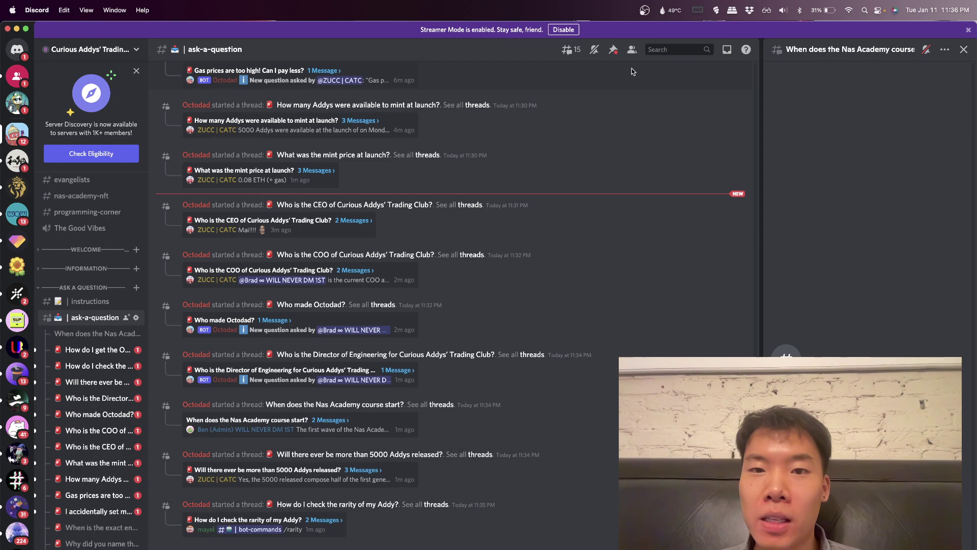
key("ctrl+alt+Right")
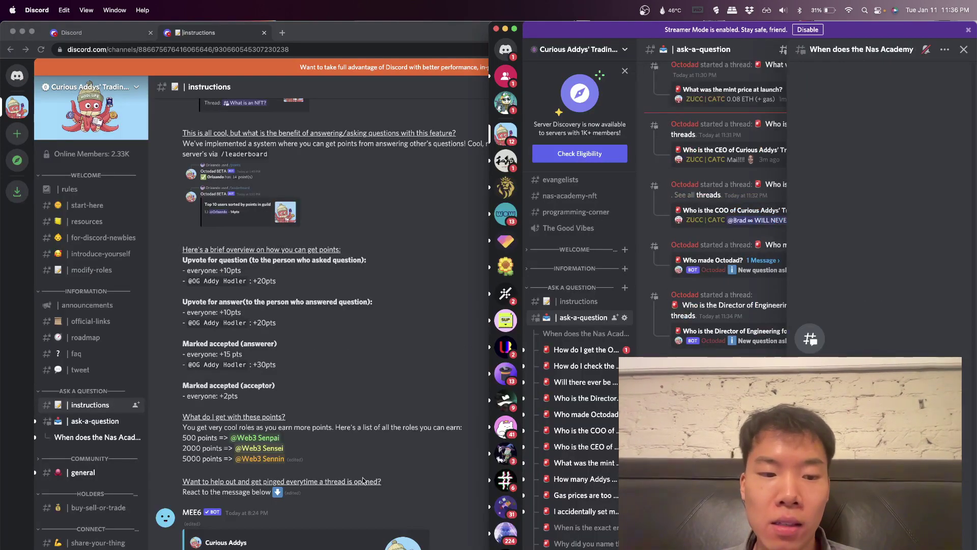
left_click(374, 483)
scroll(374, 483, "down", 2)
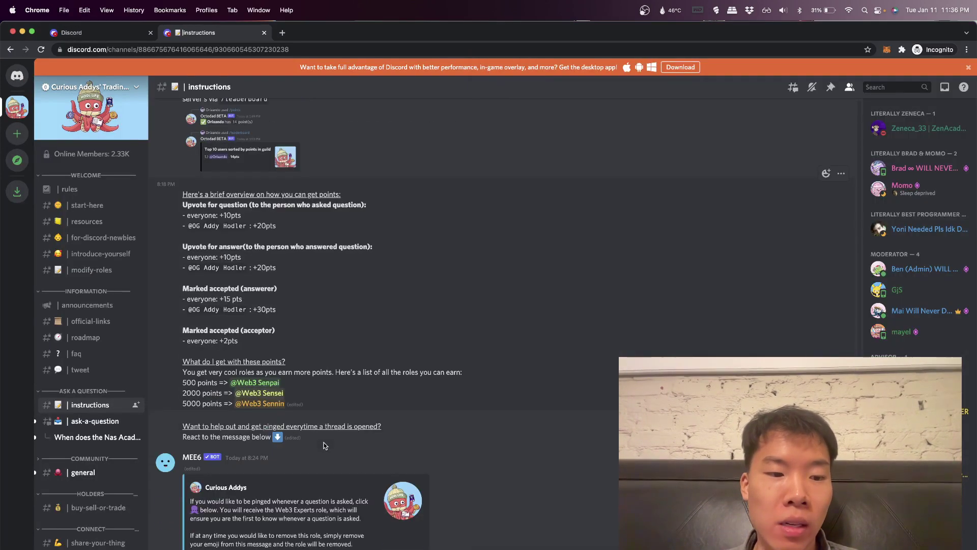
Open the Nas Academy thread in the browser and inspect the bot's Correct Answer link
left_click(88, 436)
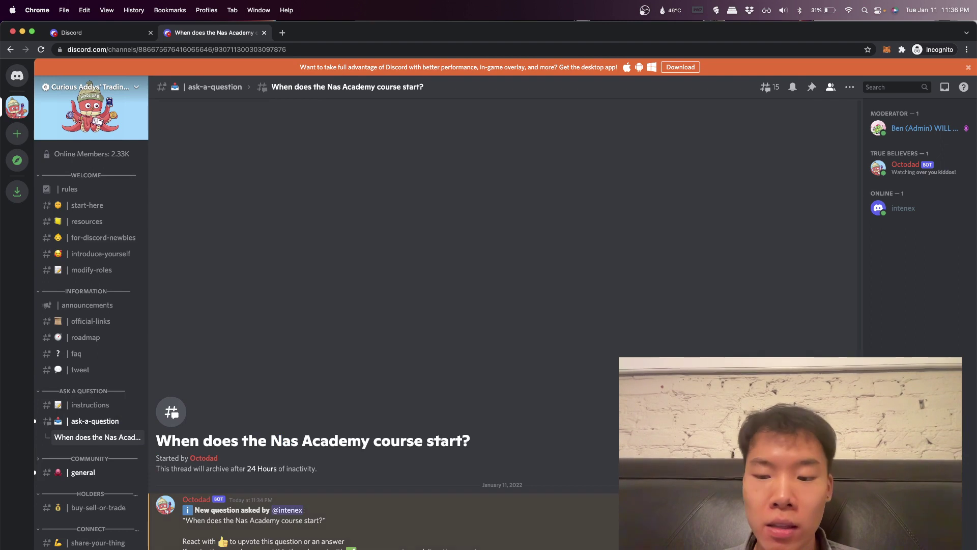
key("super+e")
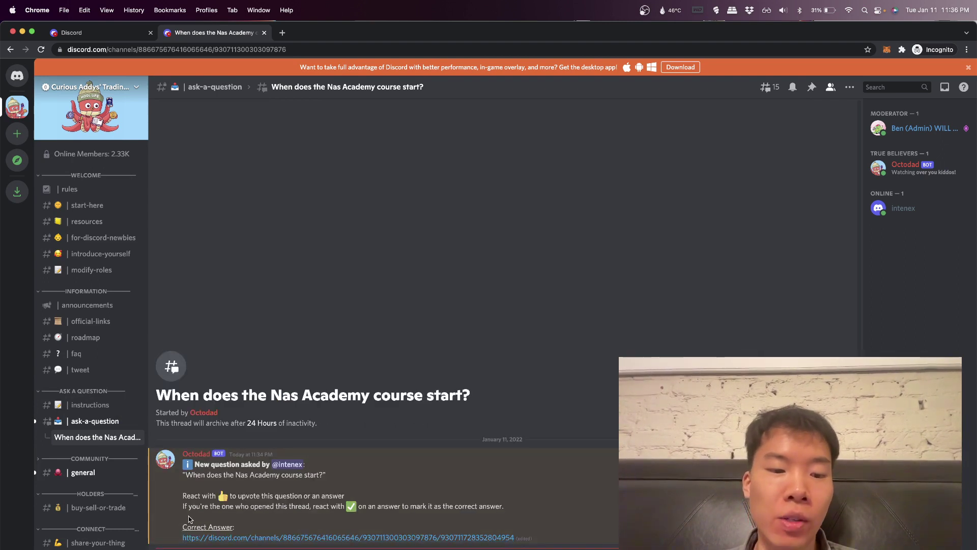
mouse_move(182, 523)
left_mouse_down()
mouse_move(350, 540)
mouse_move(535, 540)
left_mouse_up()
left_click(573, 538)
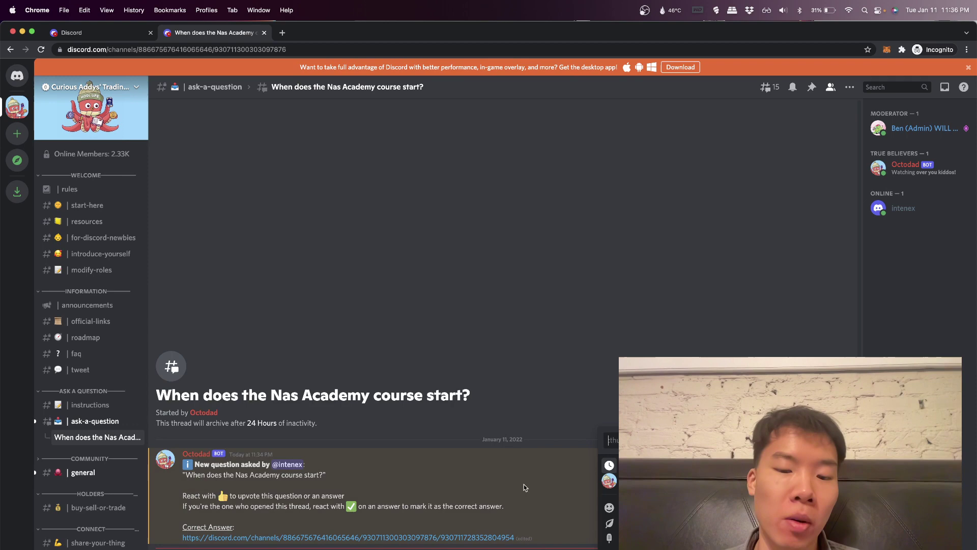
Send the /leaderboard command in #ask-a-question
left_click(109, 422)
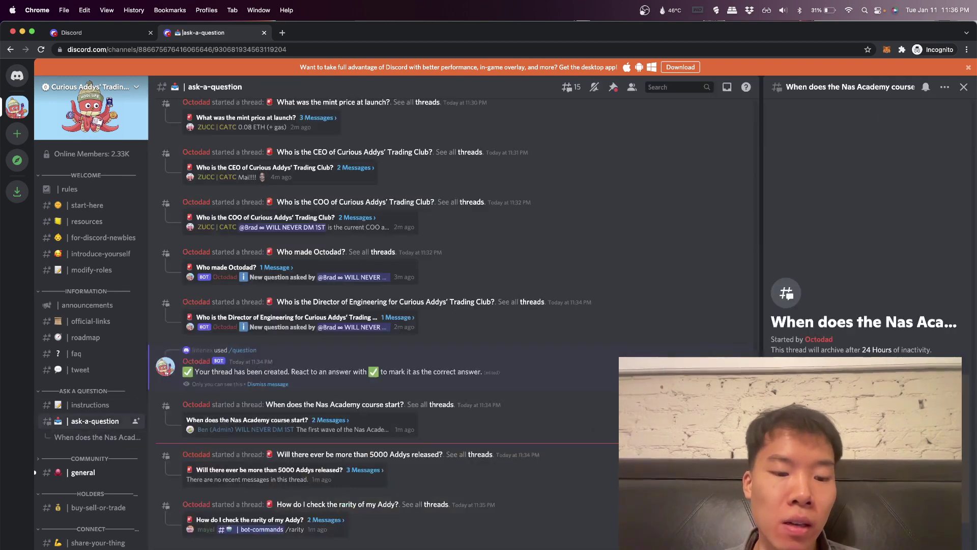
type("/")
key("BackSpace")
type("/leader")
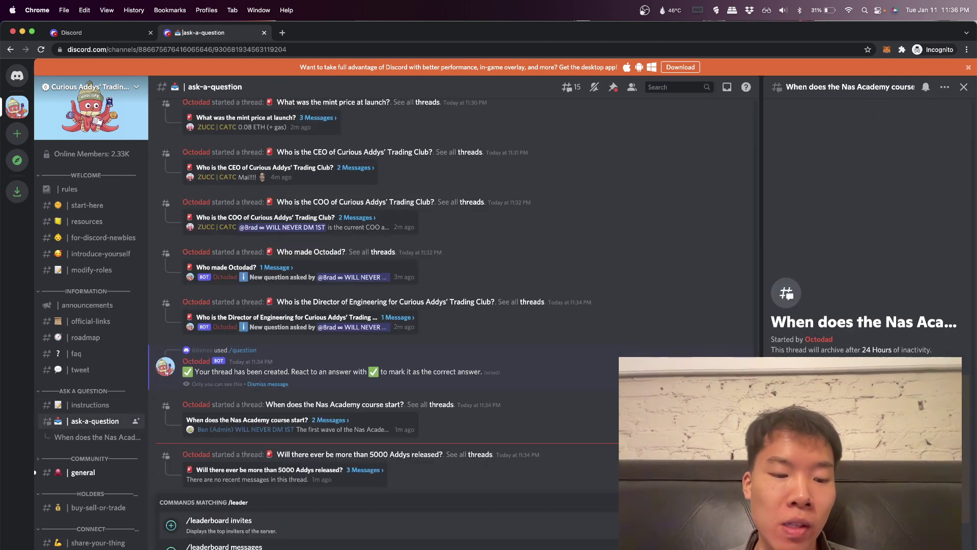
type("board")
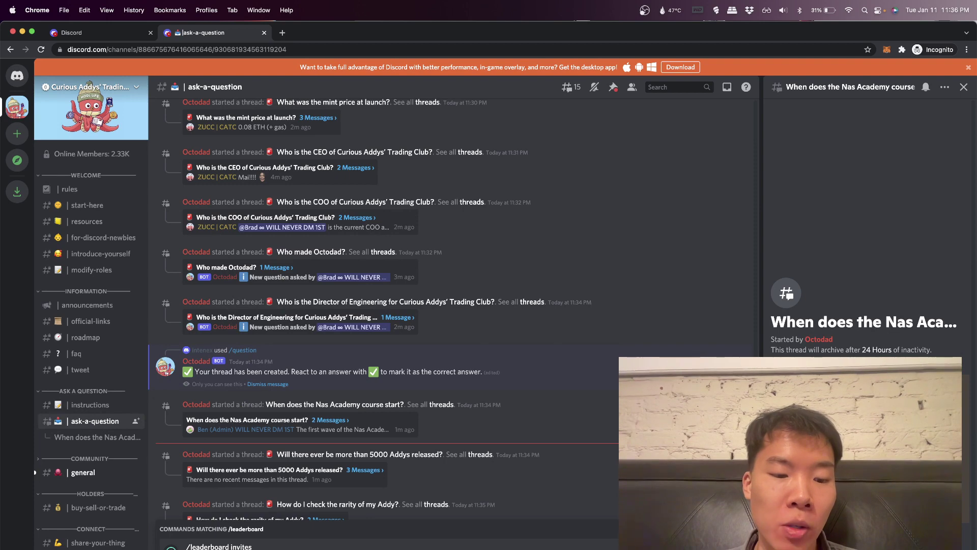
key("Tab")
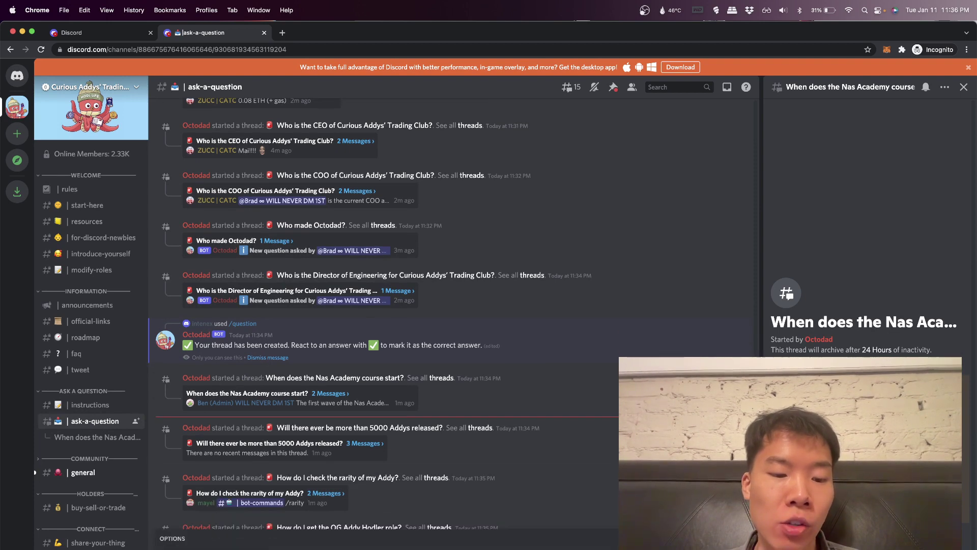
key("Return")
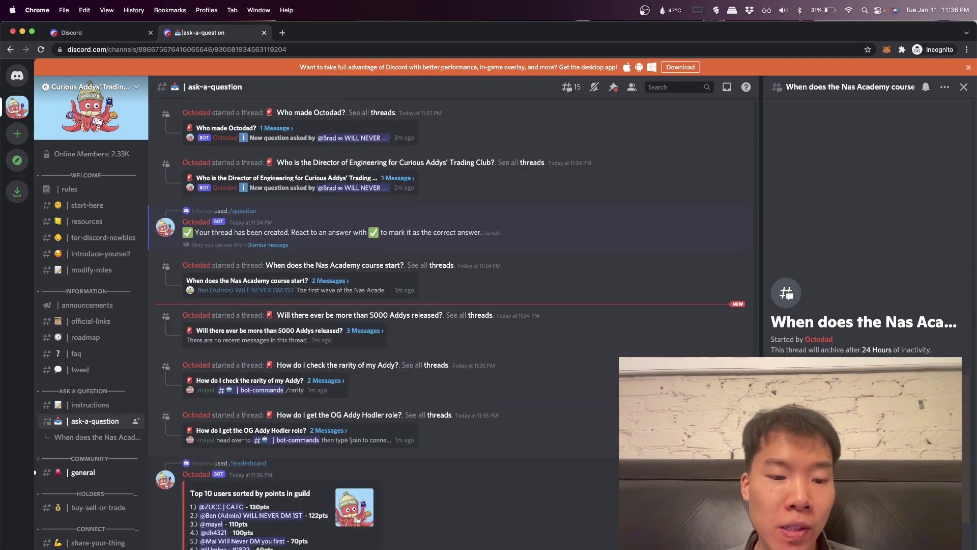
Check the top leaderboard entries, then reopen the Nas Academy course-start thread
left_click_drag(293, 538, 290, 503)
left_click(290, 503)
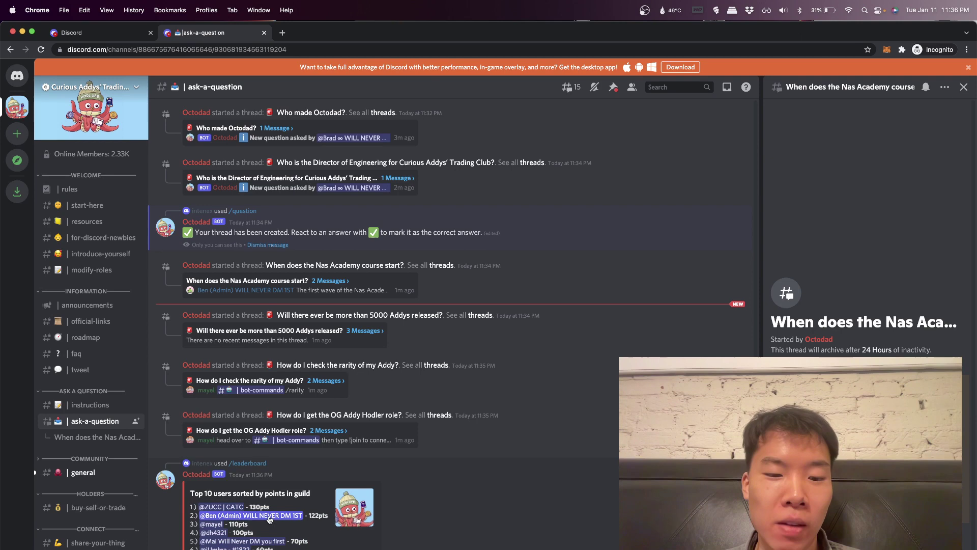
left_click_drag(269, 519, 290, 545)
left_click(290, 545)
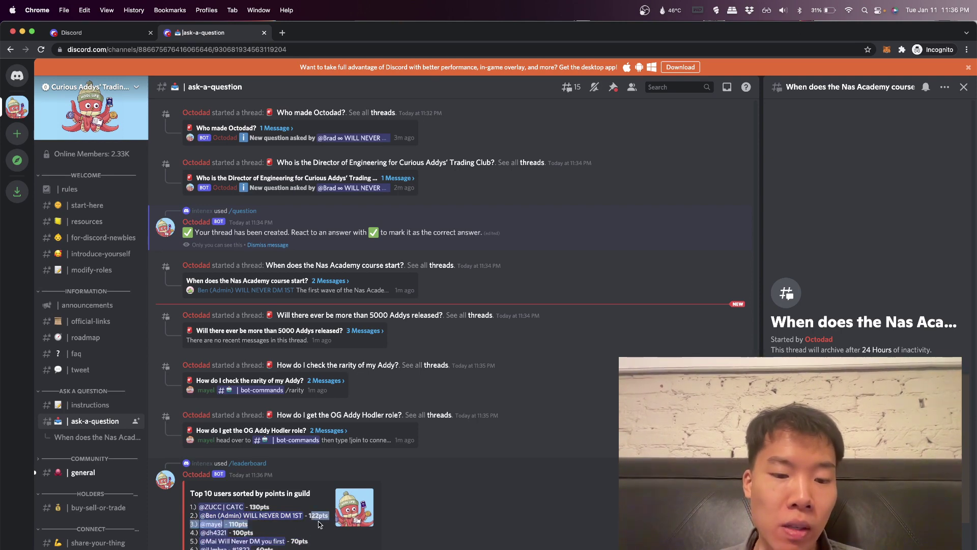
left_click(115, 440)
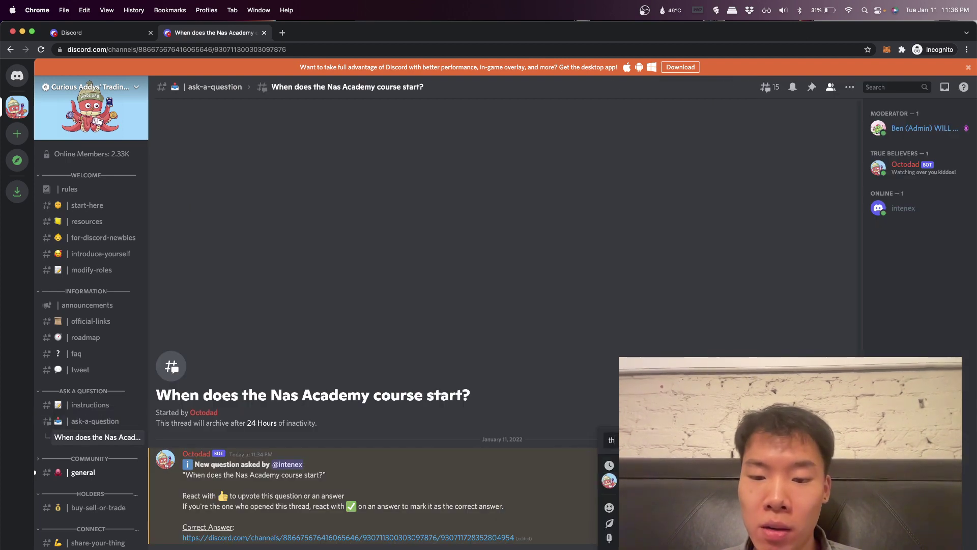
Send /leaderboard again in #ask-a-question, showing the admin leading with 142 points
left_click(93, 423)
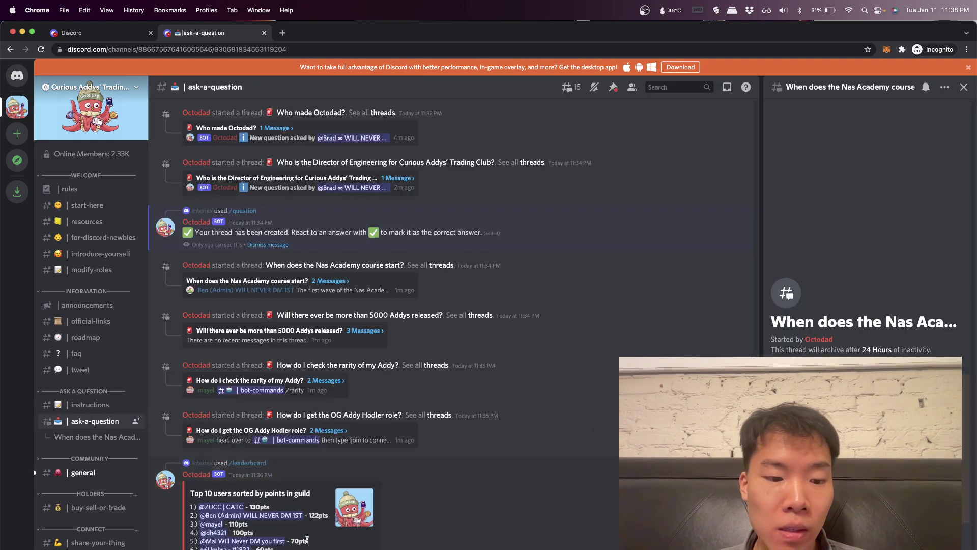
type("/")
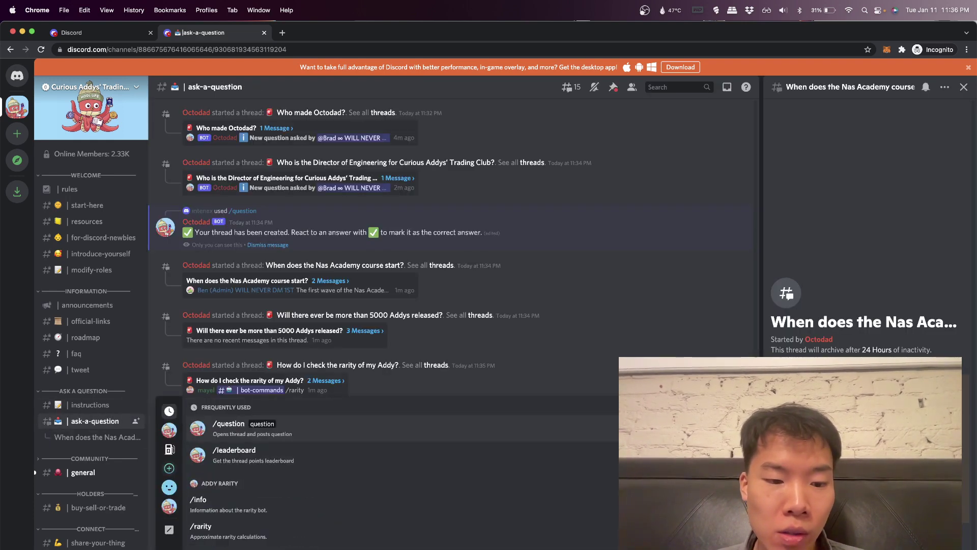
type("leaderboard")
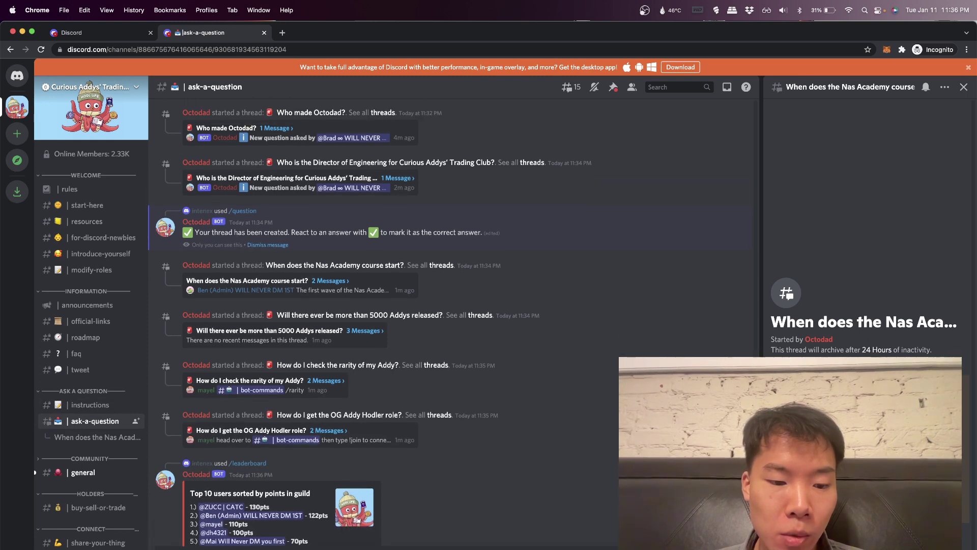
type("/leaderboard")
key("Return")
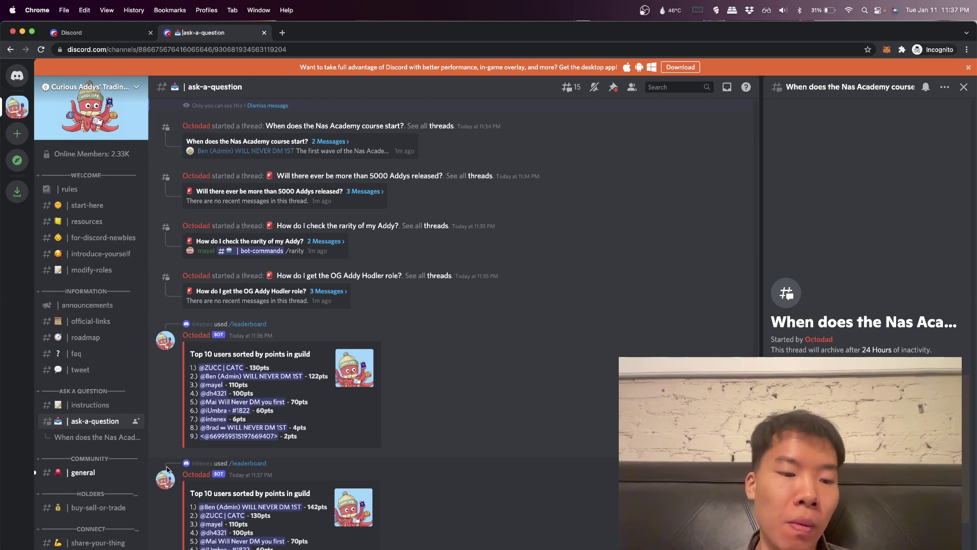
scroll(97, 482, "down", 2)
scroll(97, 482, "down", 2)
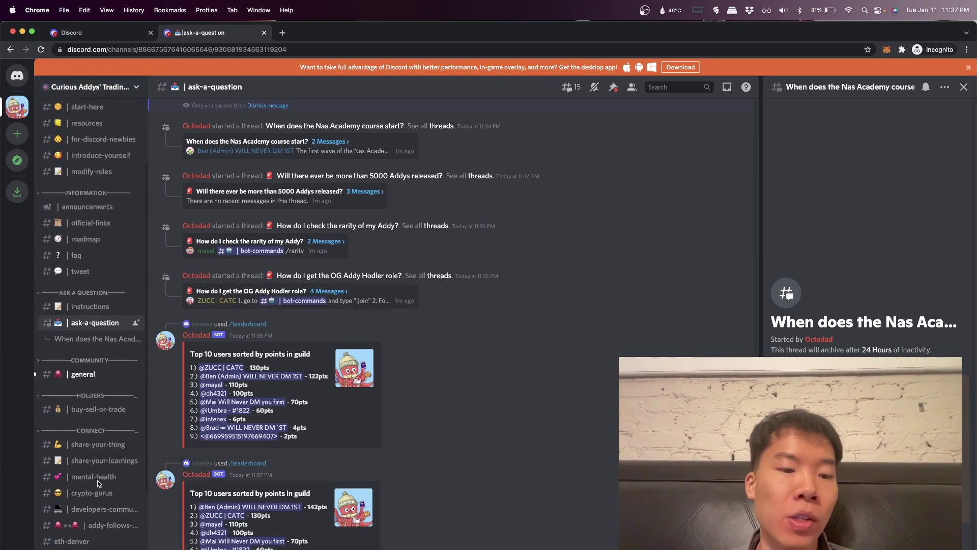
scroll(97, 483, "up", 4)
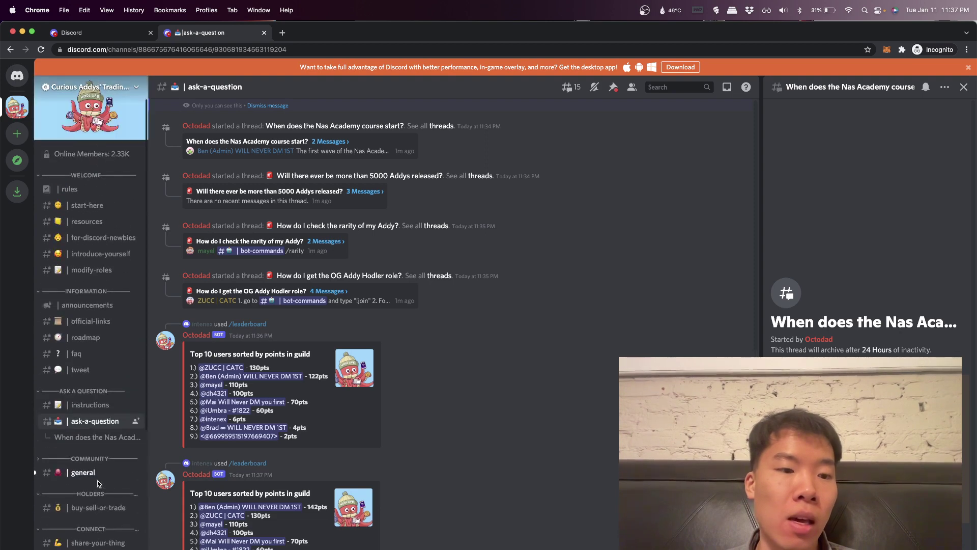
Glance at #announcements, then view #start-here with the founders, moderators and channel guide
left_click(99, 306)
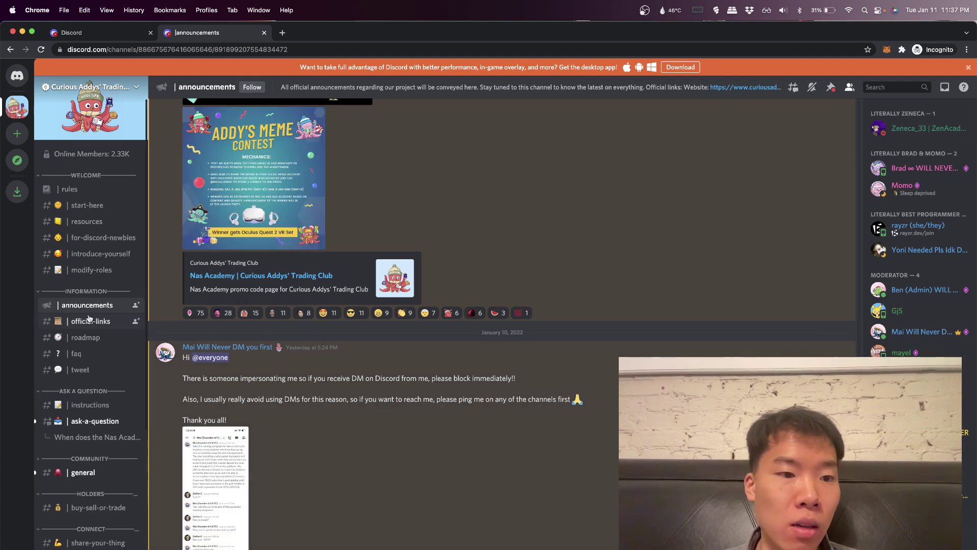
left_click(87, 205)
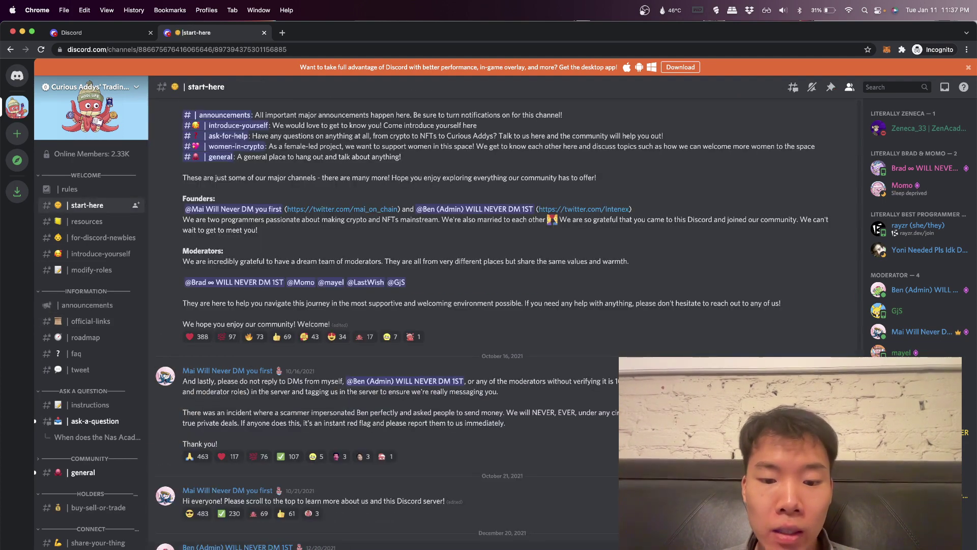